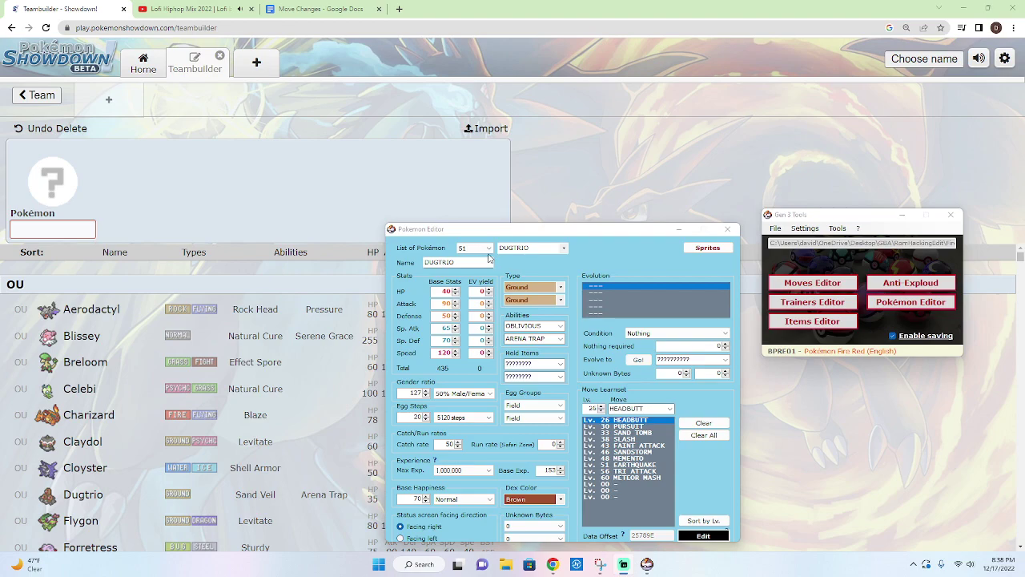
pyautogui.click(565, 250)
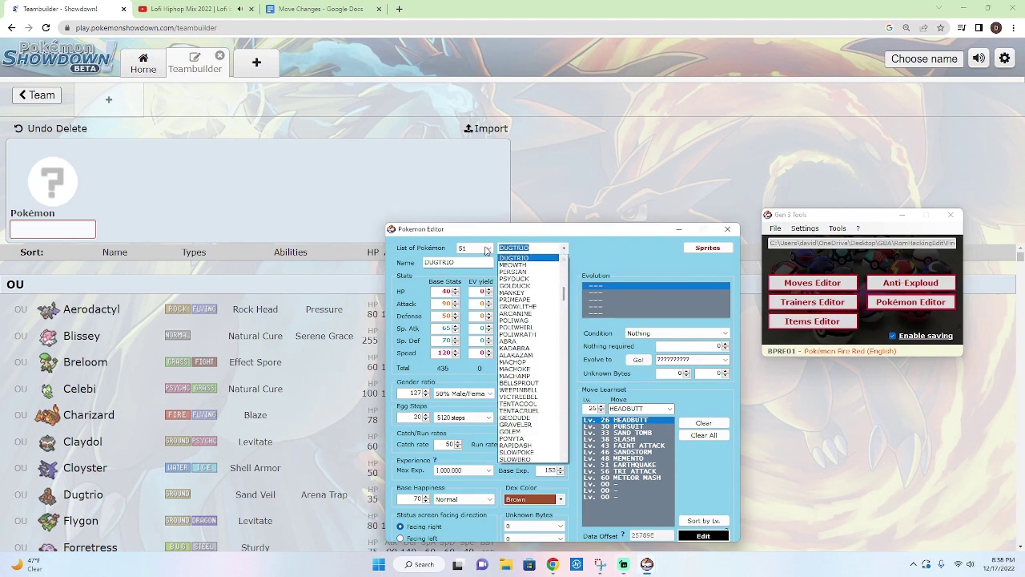
pyautogui.click(563, 251)
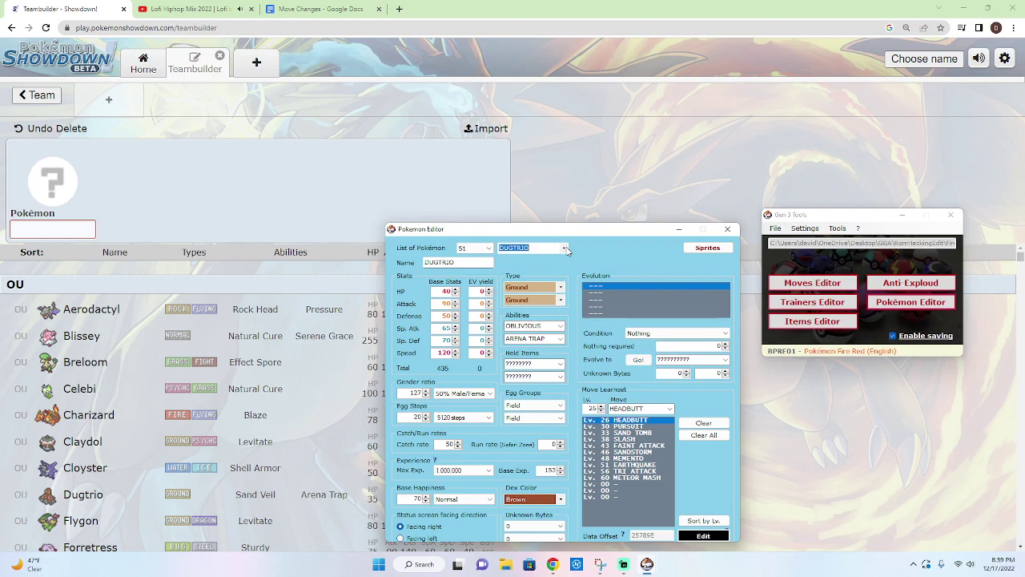
pyautogui.click(564, 250)
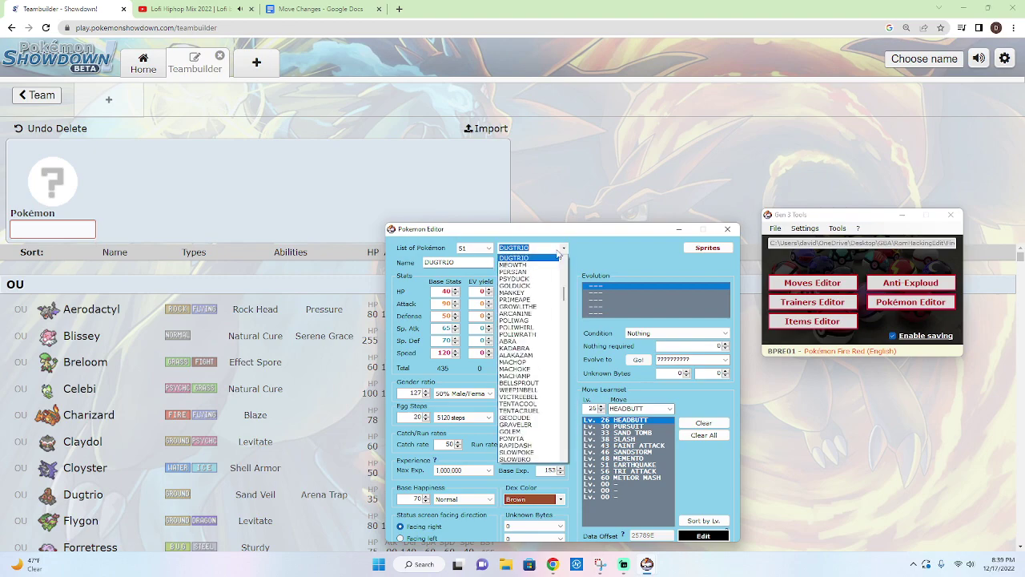
# Step: Review Meowth's learnset (Bite, Pay Day, Fury Swipes, Faint Attack, Fake Out, Aerial Ace), then load Persian
pyautogui.click(532, 265)
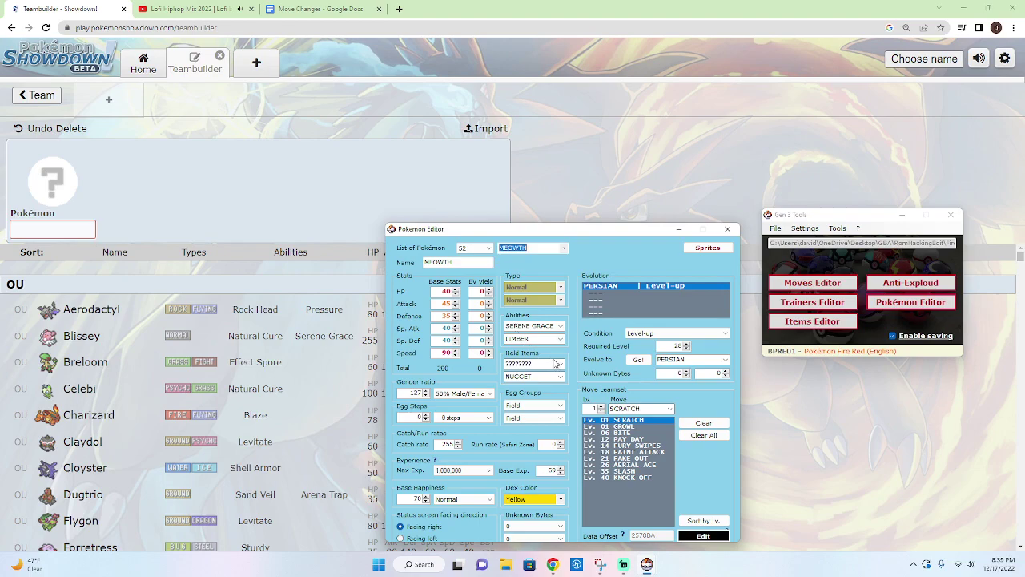
pyautogui.click(624, 433)
pyautogui.click(621, 440)
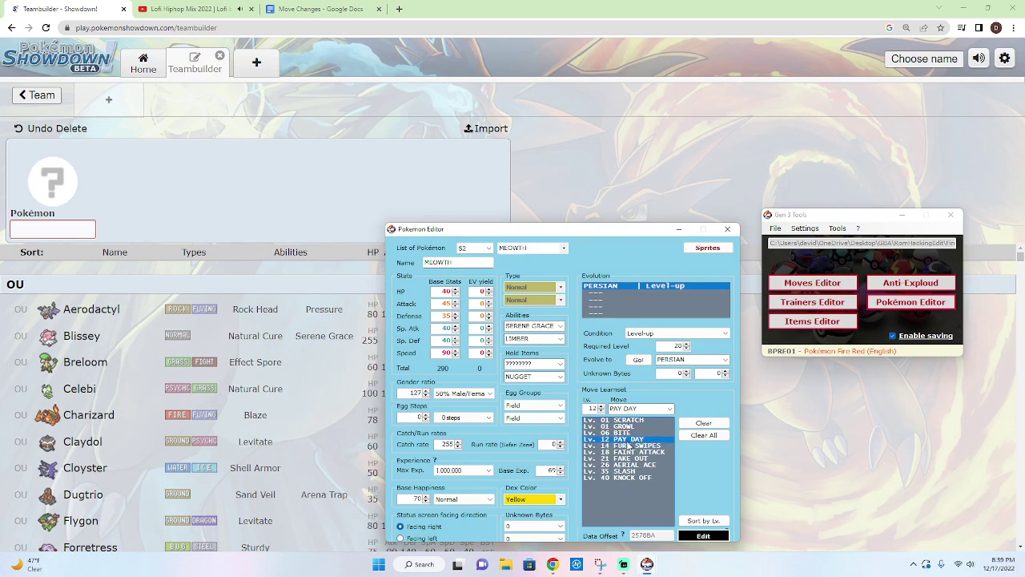
pyautogui.click(633, 445)
pyautogui.click(631, 452)
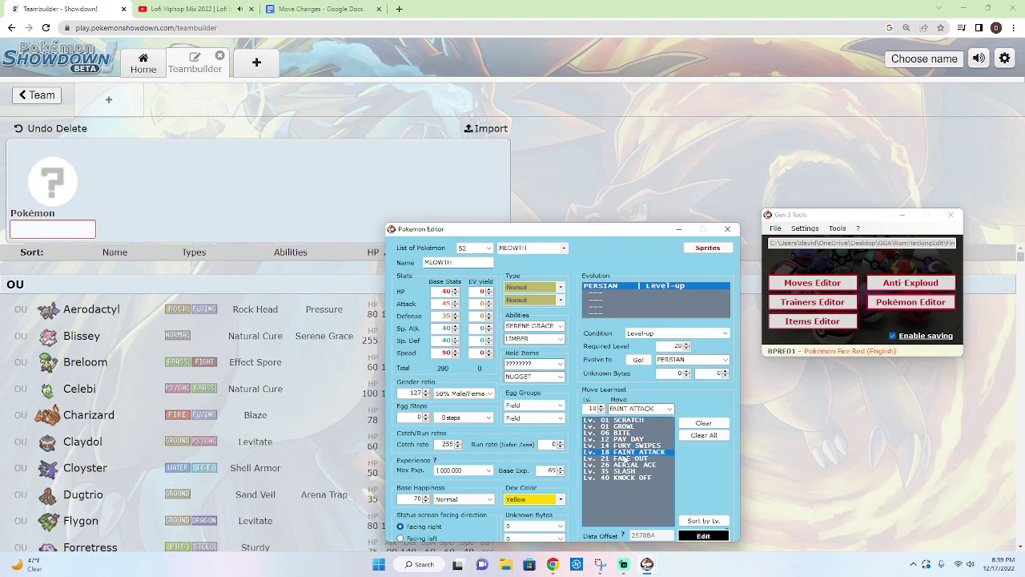
pyautogui.click(629, 458)
pyautogui.click(632, 465)
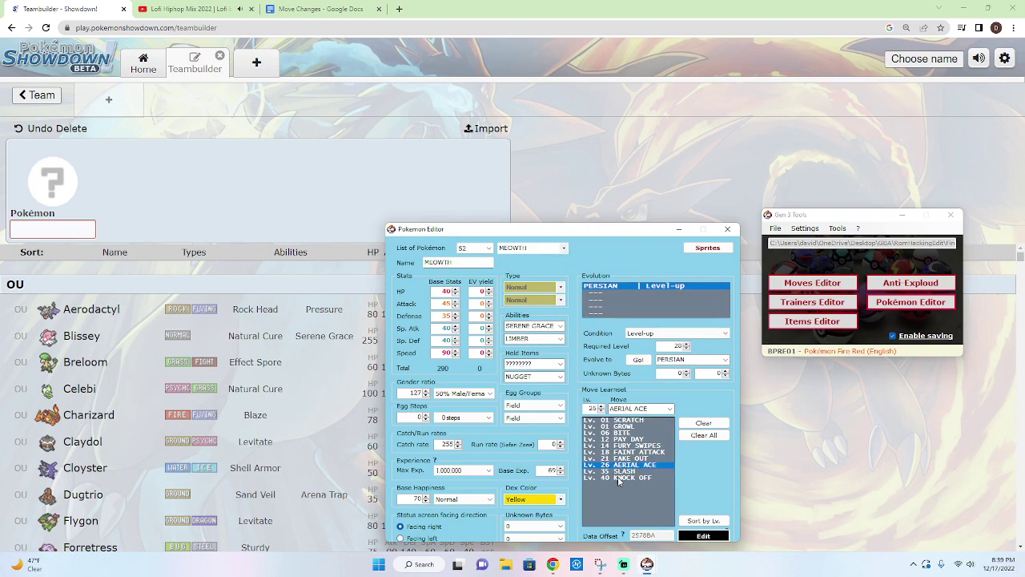
pyautogui.click(564, 250)
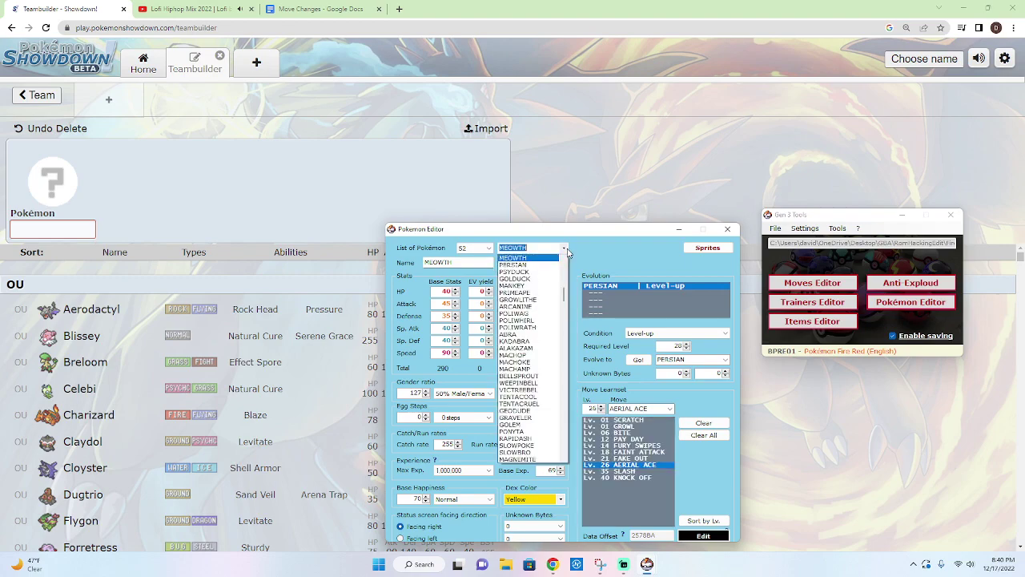
pyautogui.click(549, 265)
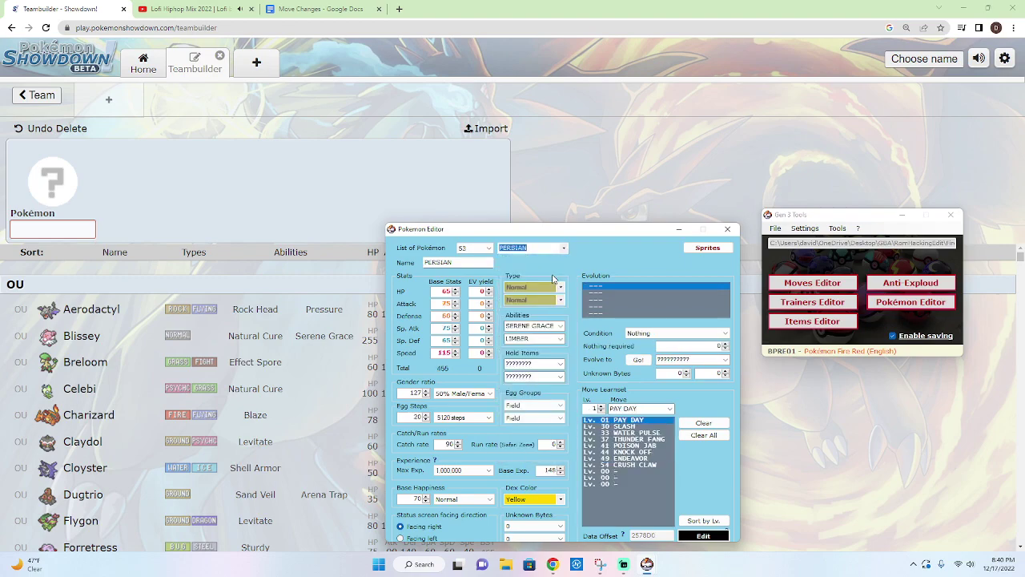
# Step: Add Persian to the Showdown team by searching 'persi' and show its Stats box
pyautogui.click(77, 228)
pyautogui.write('persi')
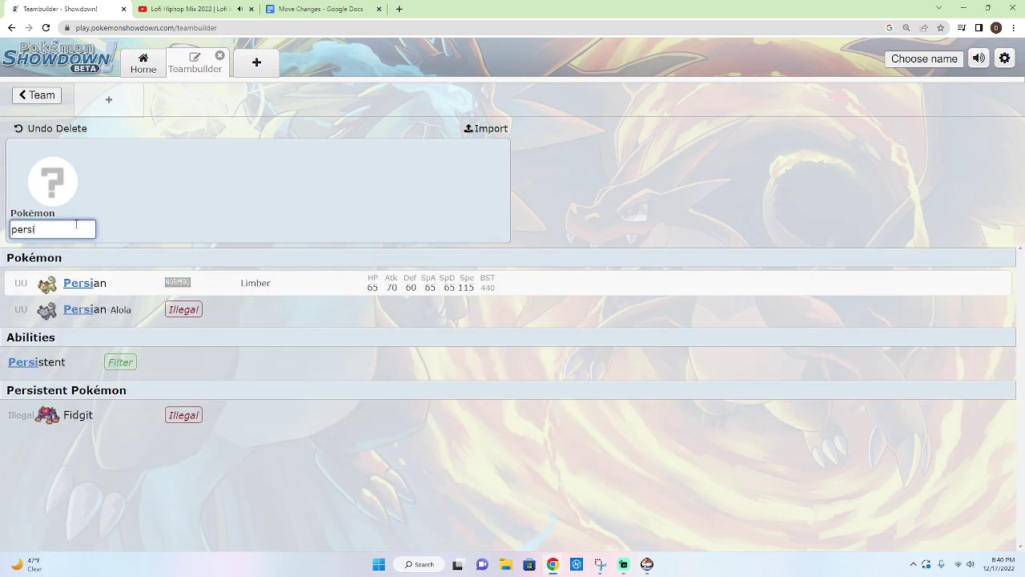
pyautogui.press('Return')
pyautogui.click(465, 192)
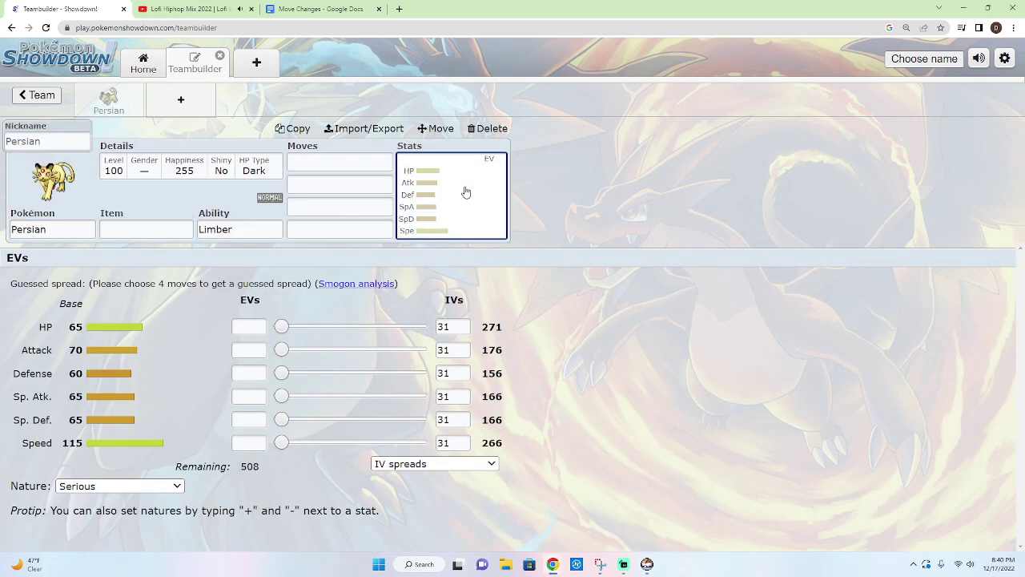
# Step: Restore the Gen 3 Tools windows and drag the Pokémon Editor right, beside Showdown's Persian set
pyautogui.click(648, 564)
pyautogui.click(681, 513)
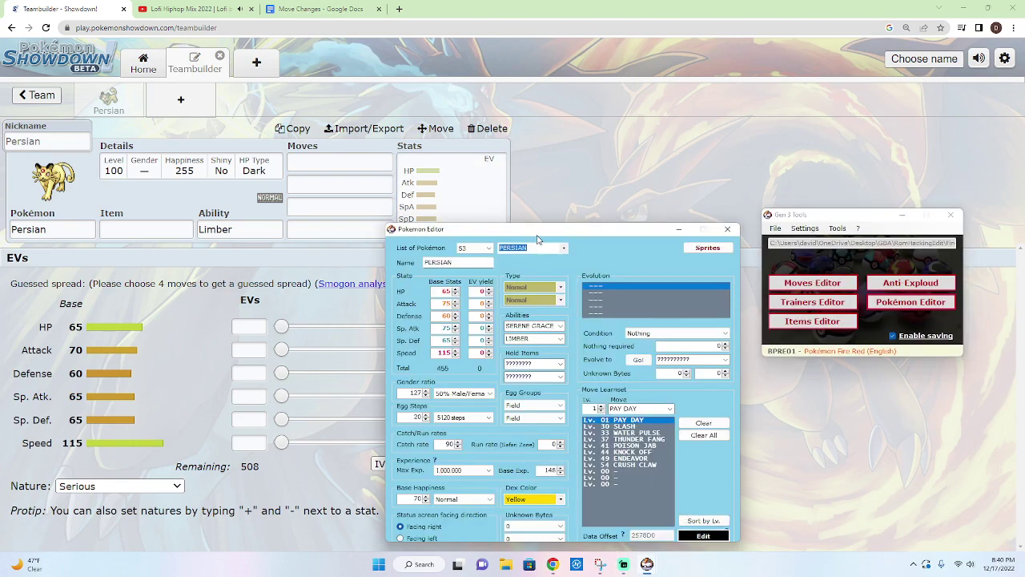
pyautogui.moveTo(535, 230); pyautogui.dragTo(705, 231)
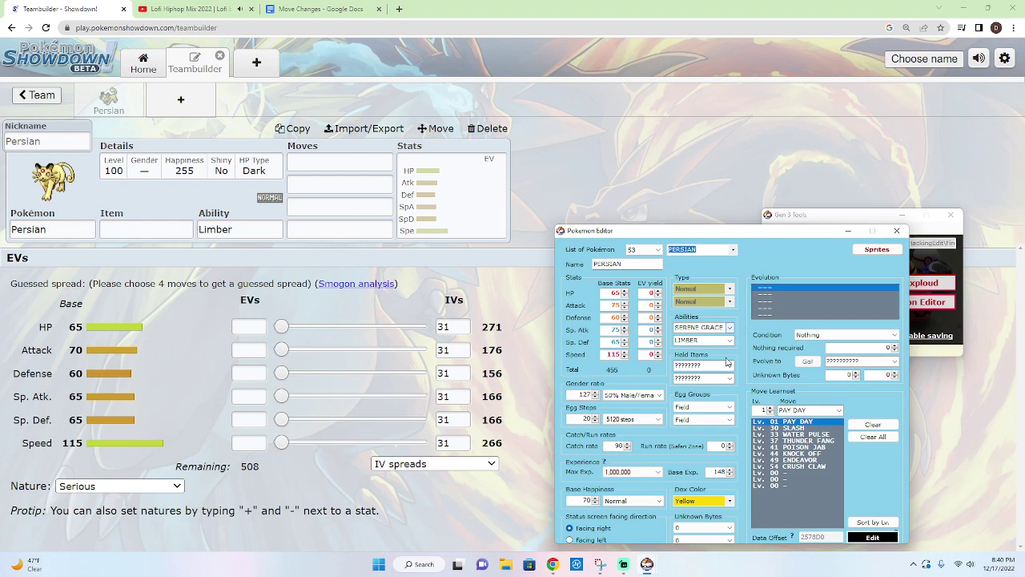
# Step: Review Persian's learnset: Slash 30, Thunder Fang 37, Poison Jab, Knock Off 44, Endeavor, Crush Claw 54
pyautogui.click(798, 429)
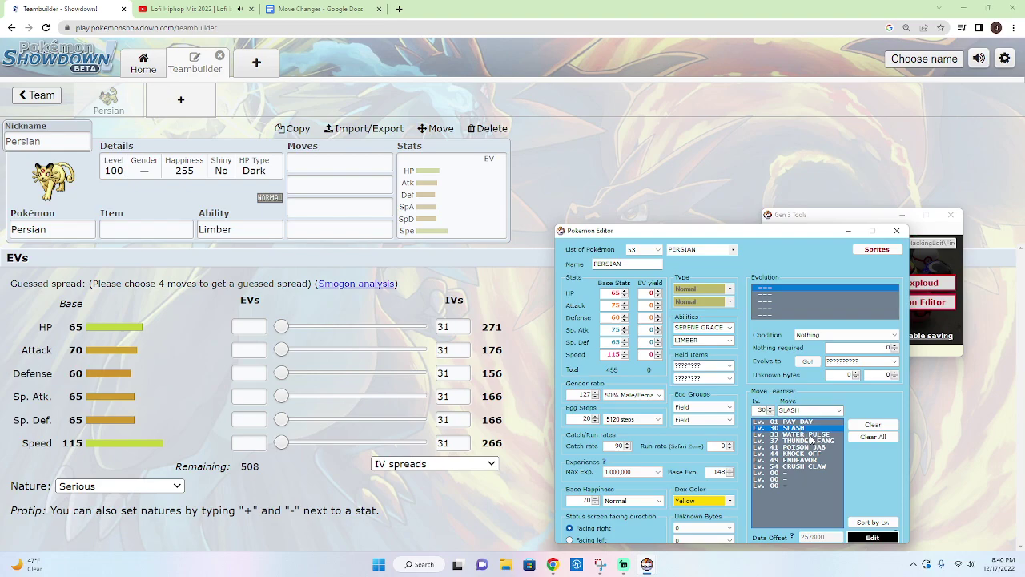
pyautogui.click(813, 440)
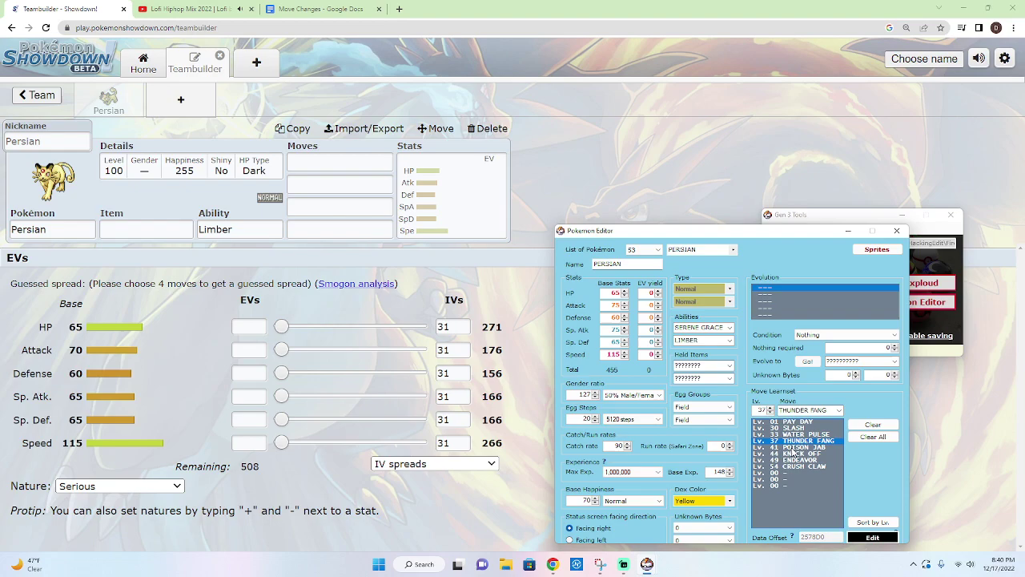
pyautogui.click(796, 447)
pyautogui.click(800, 455)
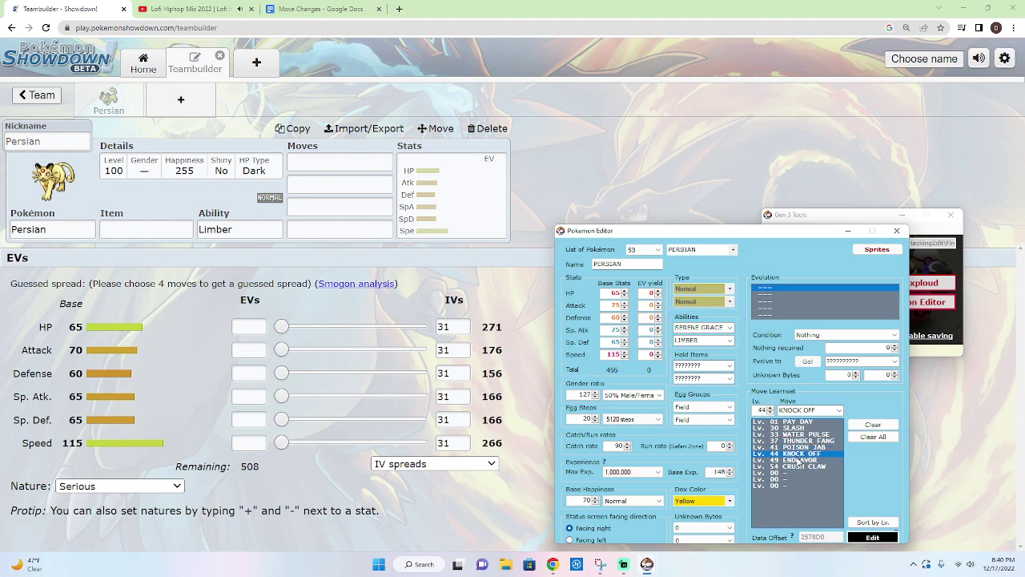
pyautogui.click(799, 461)
pyautogui.click(791, 466)
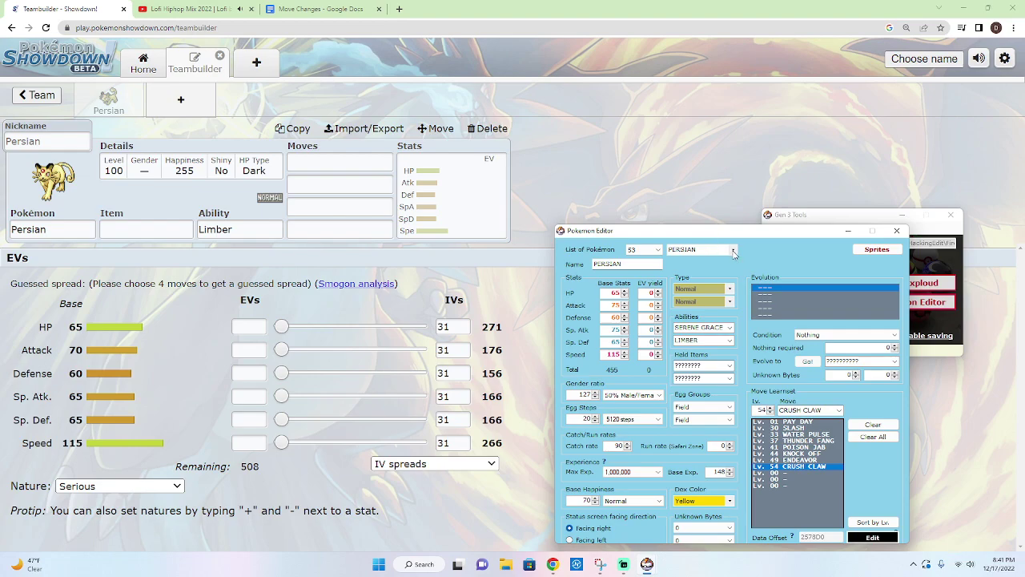
pyautogui.click(734, 253)
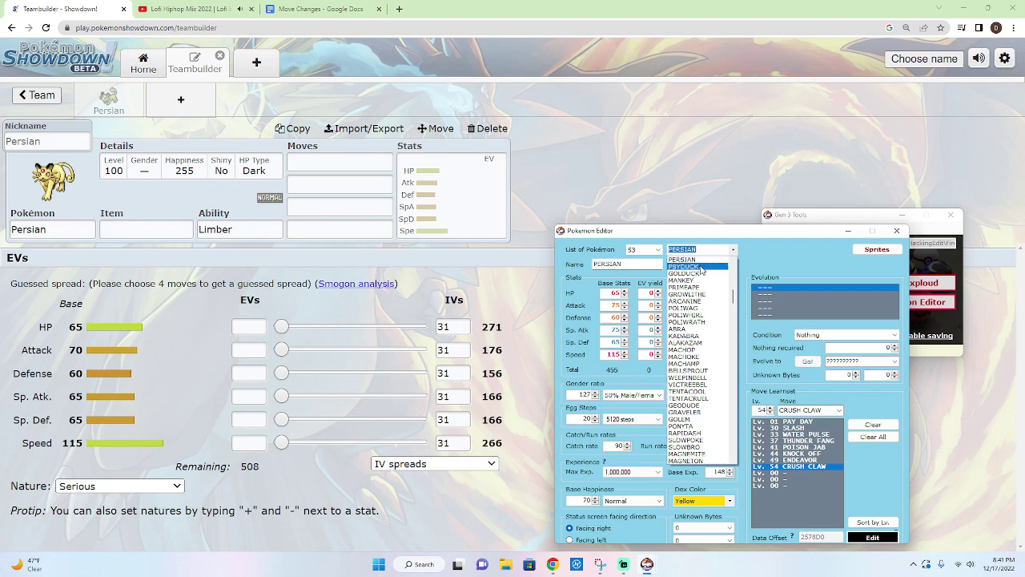
# Step: Load PSYDUCK (entry 54) from the species list into the Pokémon Editor
pyautogui.click(702, 267)
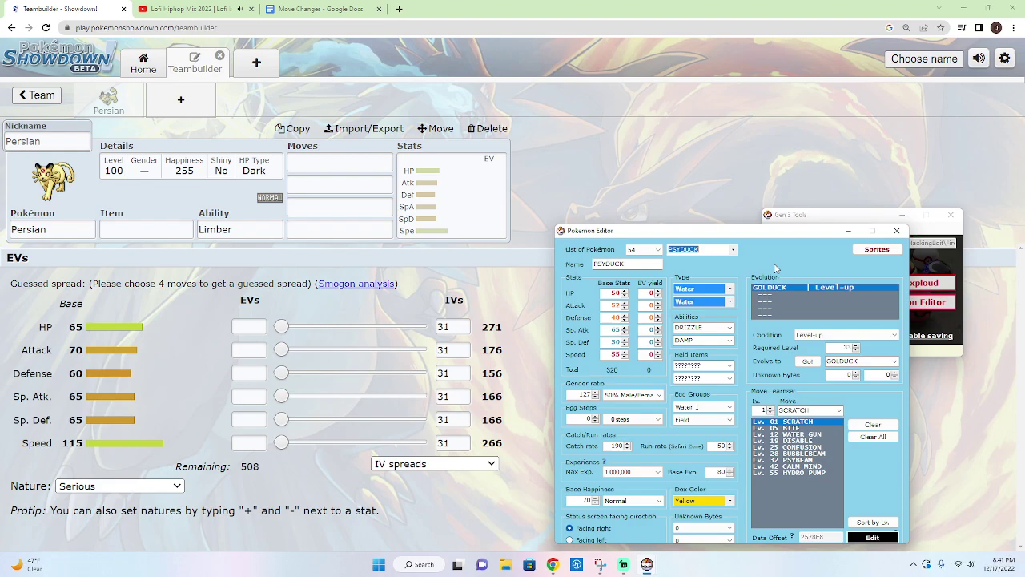
pyautogui.click(735, 251)
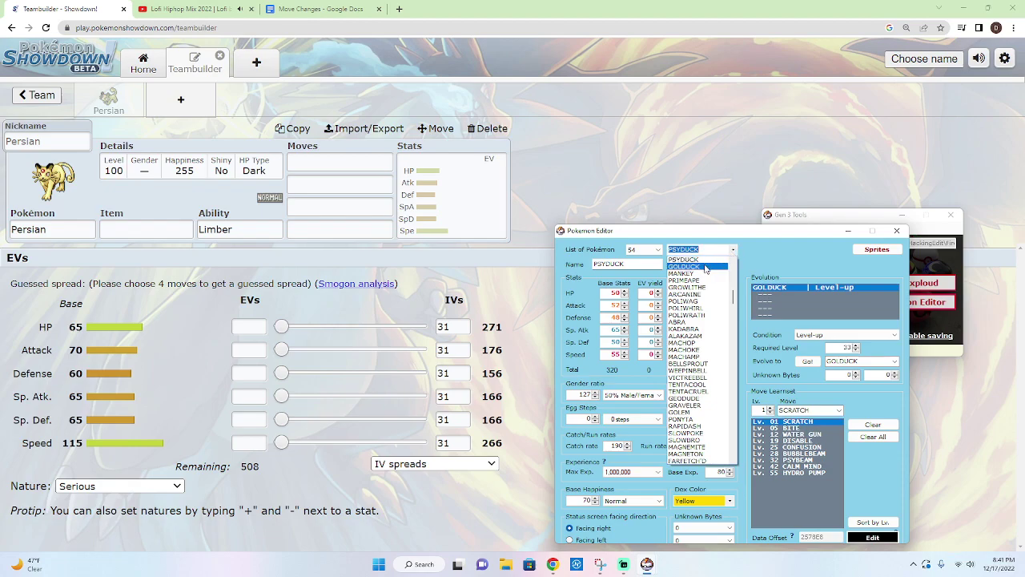
# Step: Pick GOLDUCK from the species list to show entry 55
pyautogui.click(705, 266)
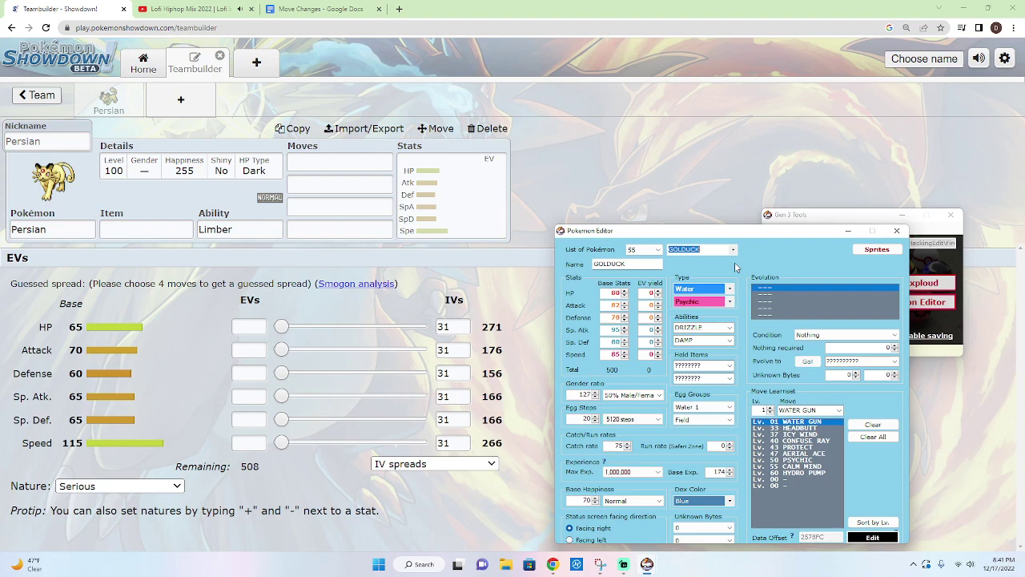
# Step: Add Golduck as a new Showdown team slot via 'gol', then restore the Gen 3 Tools windows
pyautogui.click(200, 107)
pyautogui.write('gol')
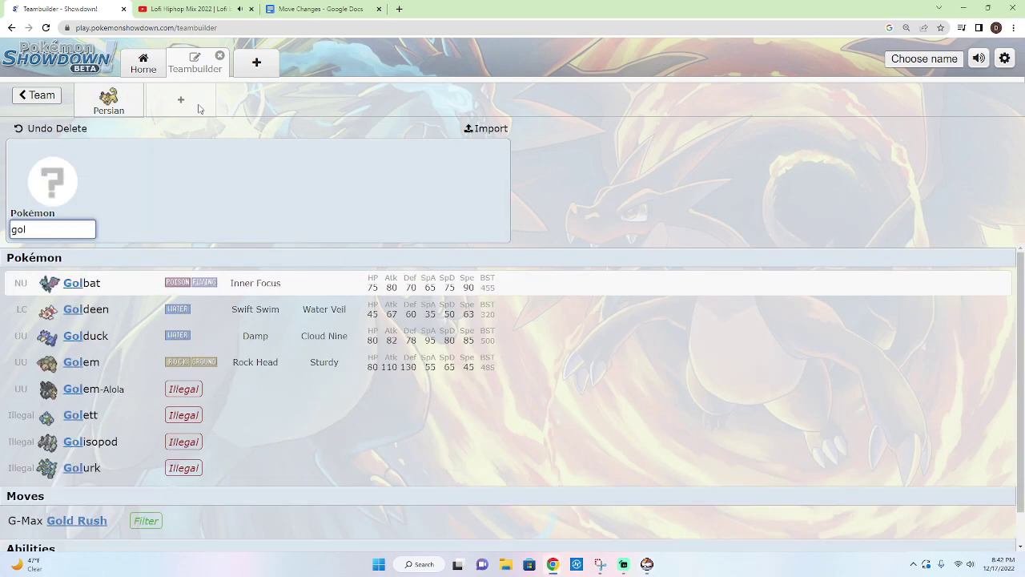
pyautogui.click(263, 344)
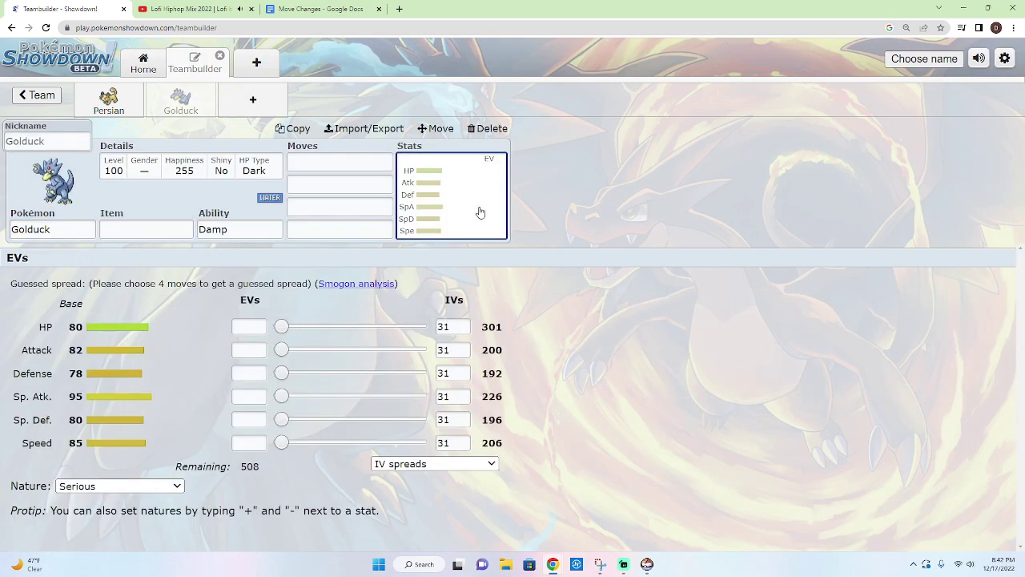
pyautogui.click(651, 564)
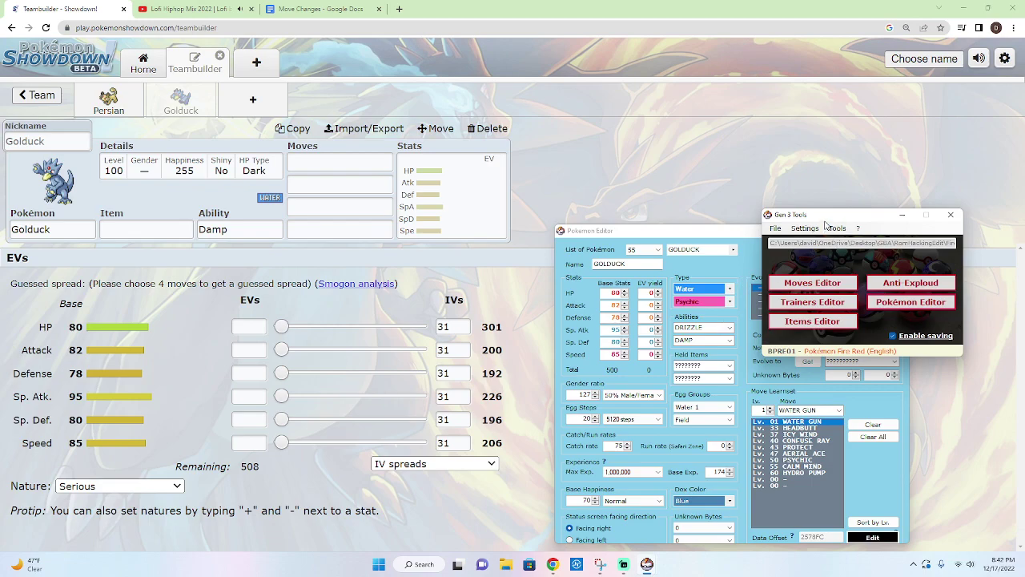
# Step: Drag the Gen 3 Tools main window up to uncover Golduck's evolution data
pyautogui.moveTo(830, 216); pyautogui.dragTo(793, 94)
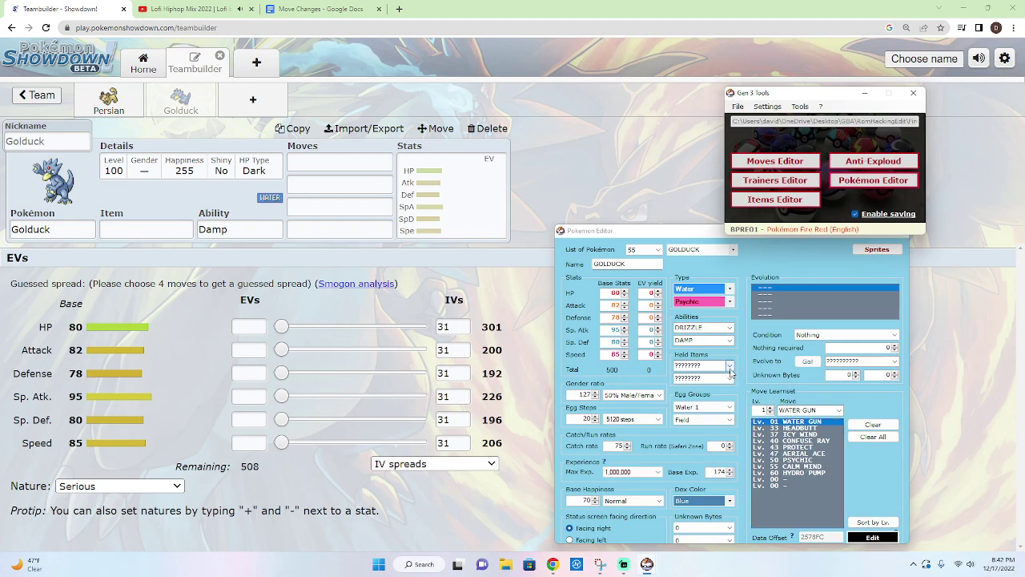
pyautogui.click(732, 253)
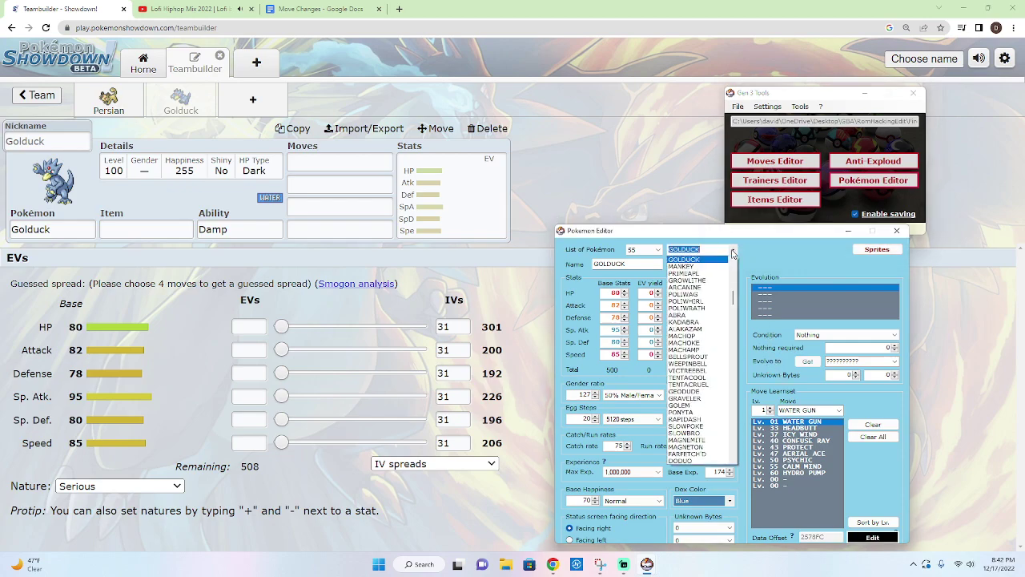
# Step: Load MANKEY (entry 56), which evolves into Primeape at level 28
pyautogui.click(704, 267)
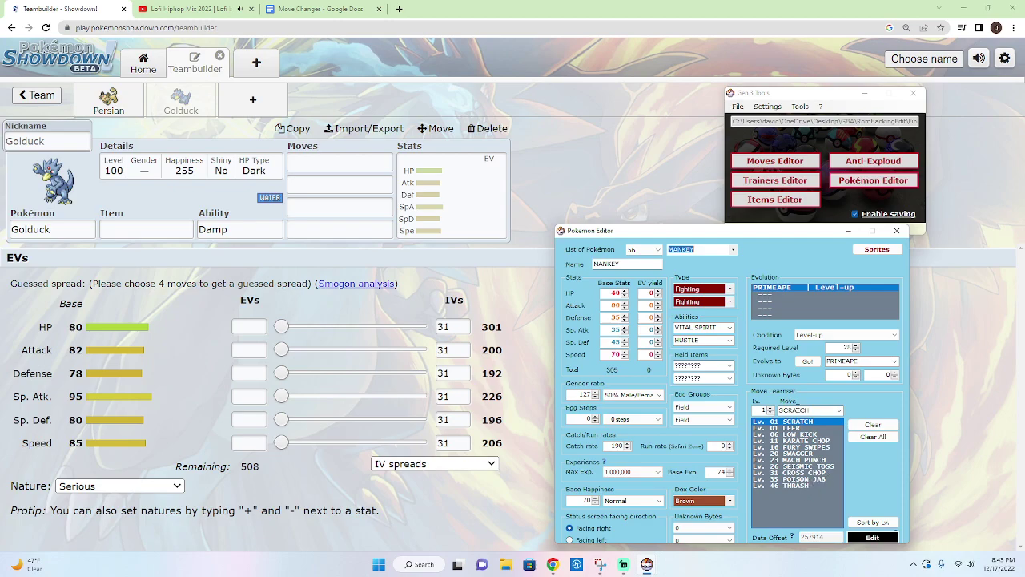
# Step: Load PRIMEAPE (entry 57), glance at the Move Changes document, and return to Showdown
pyautogui.click(733, 250)
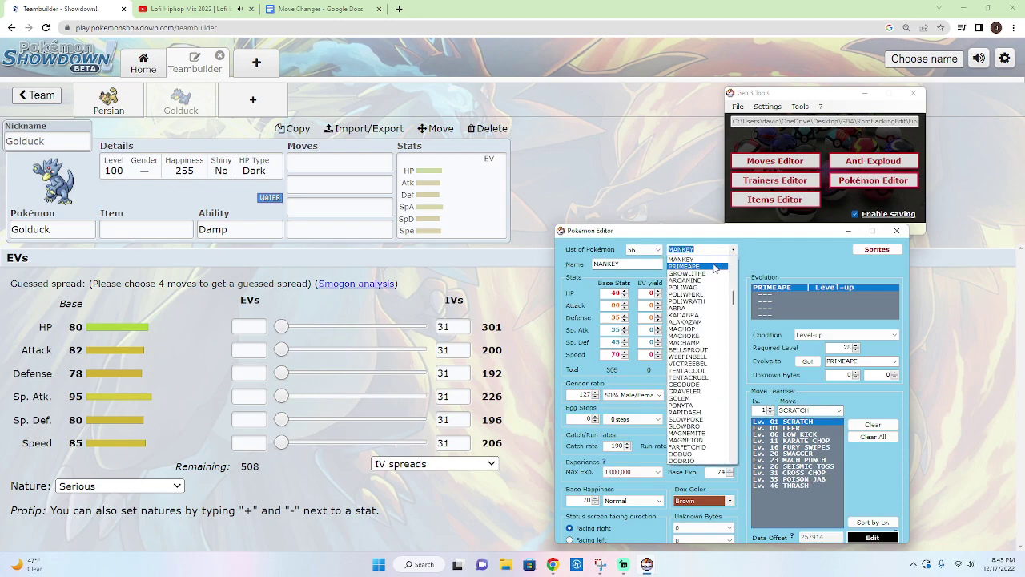
pyautogui.click(711, 265)
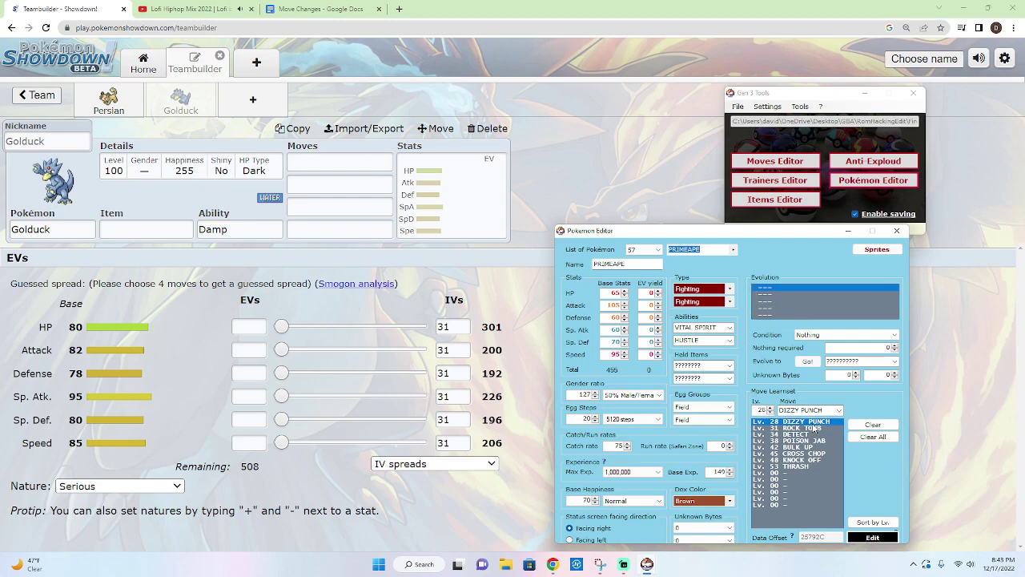
pyautogui.click(345, 9)
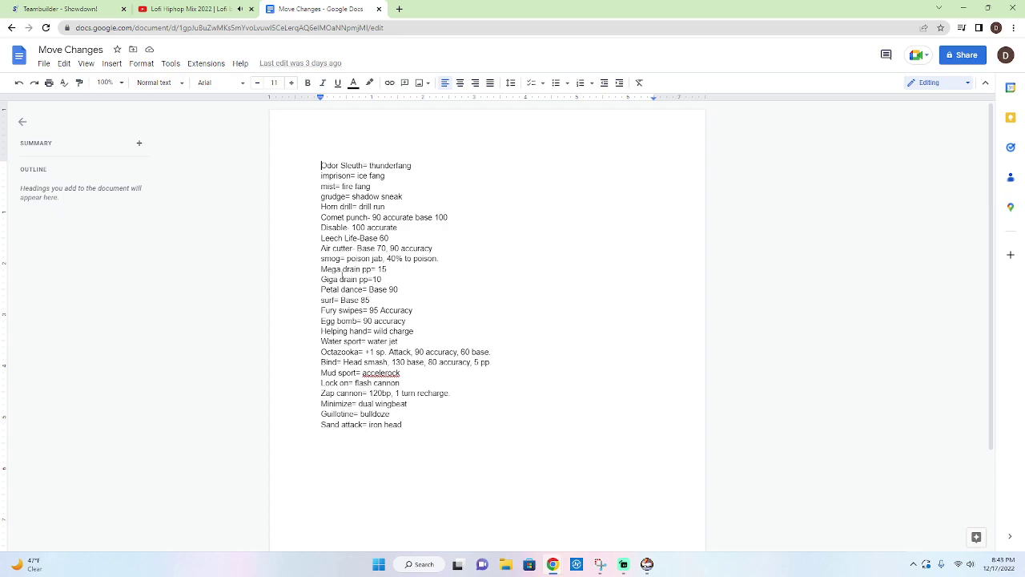
pyautogui.hotkey('ctrl', 'shift', 'Tab')
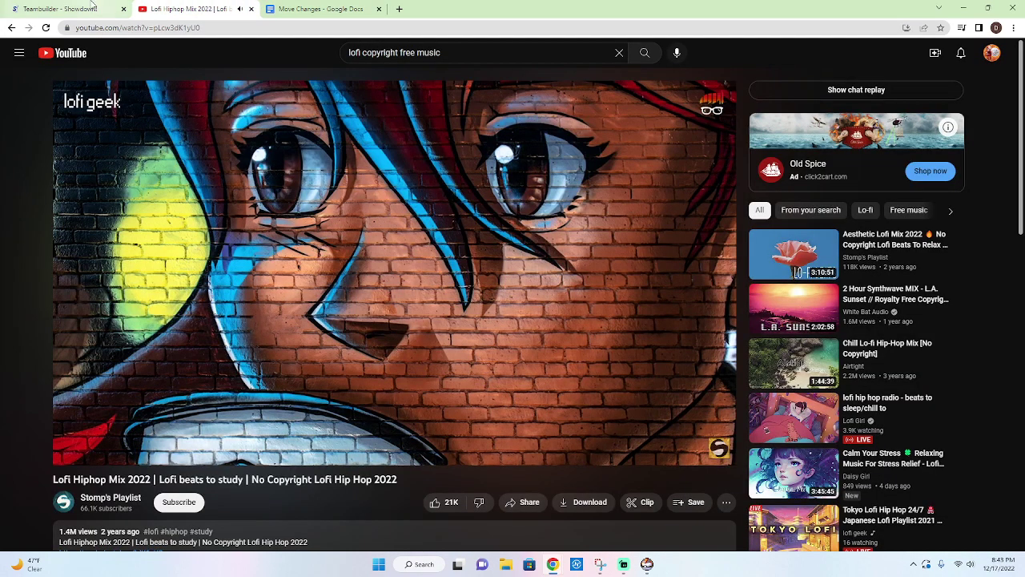
pyautogui.hotkey('ctrl', 'shift', 'Tab')
# Step: Restore the Gen 3 Tools and Pokémon Editor windows from the taskbar
pyautogui.moveTo(649, 564)
pyautogui.click(635, 514)
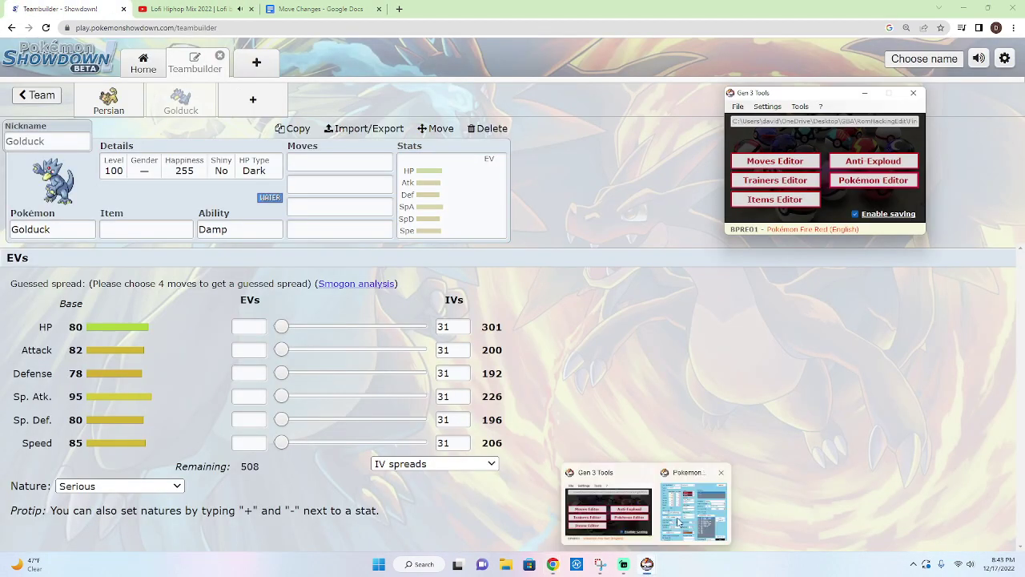
pyautogui.click(680, 524)
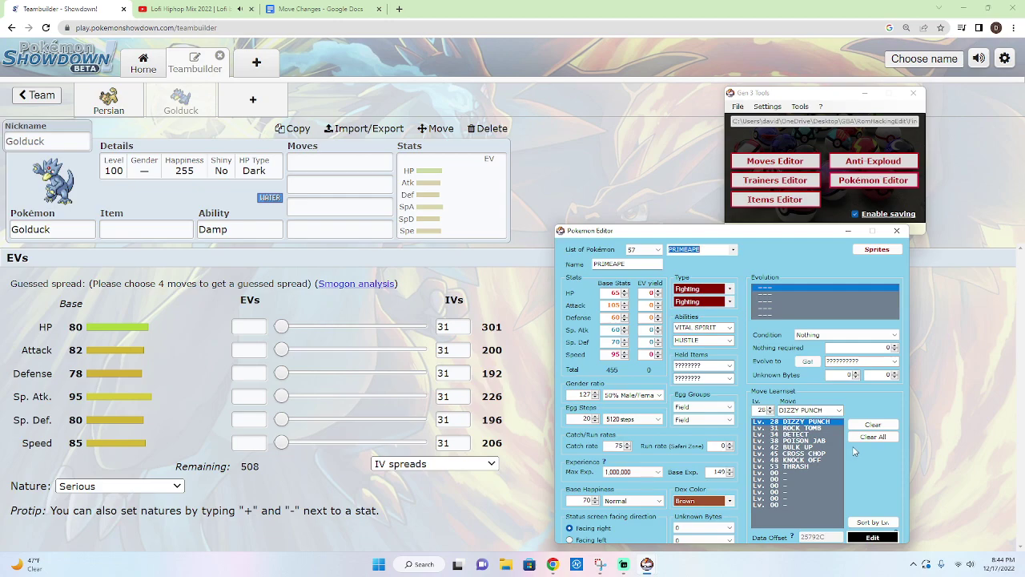
# Step: Add Primeape as the third Showdown team member via 'pri', view its stats, and restore Gen 3 Tools
pyautogui.click(238, 103)
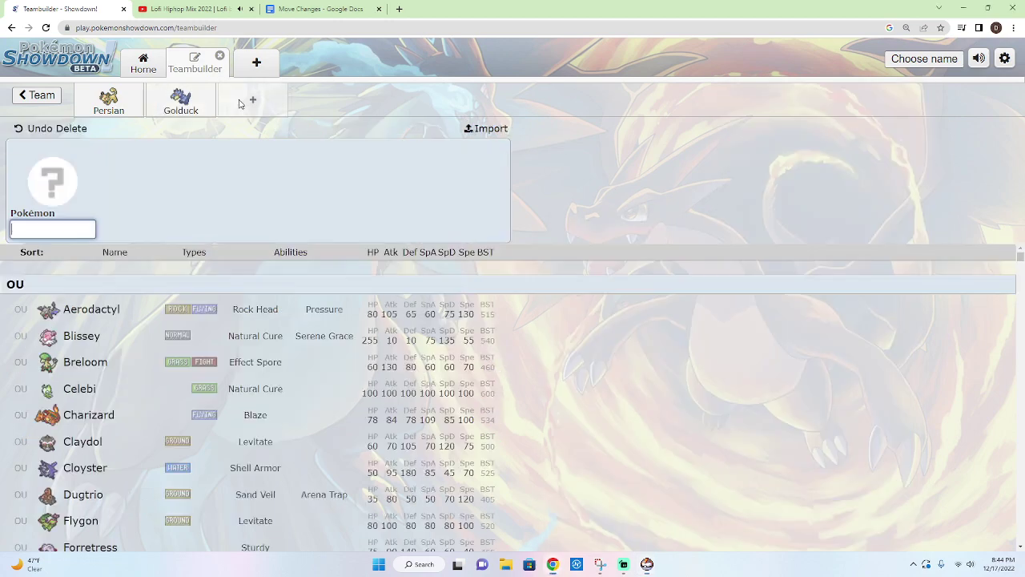
pyautogui.write('pri')
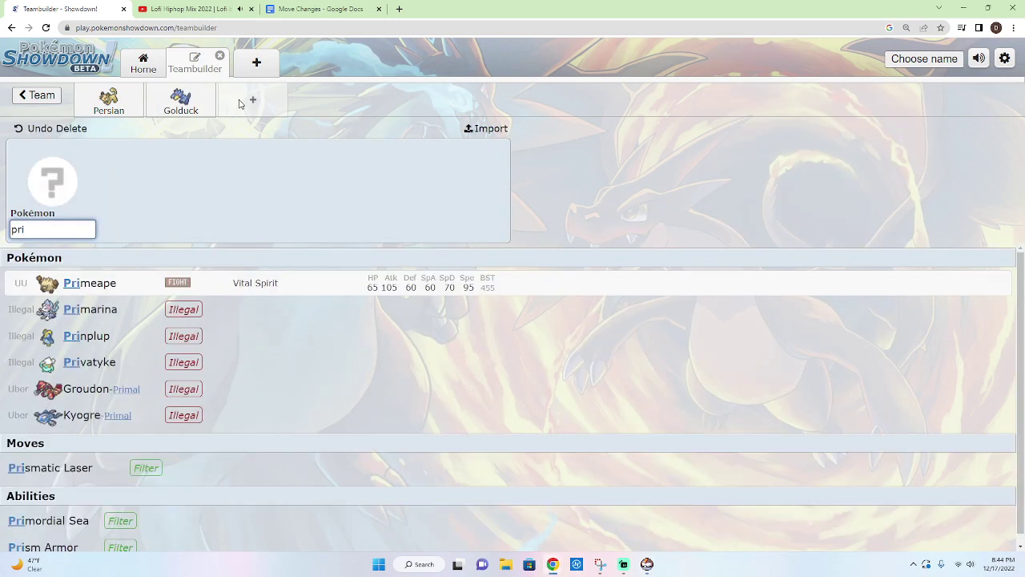
pyautogui.press('Return')
pyautogui.click(481, 209)
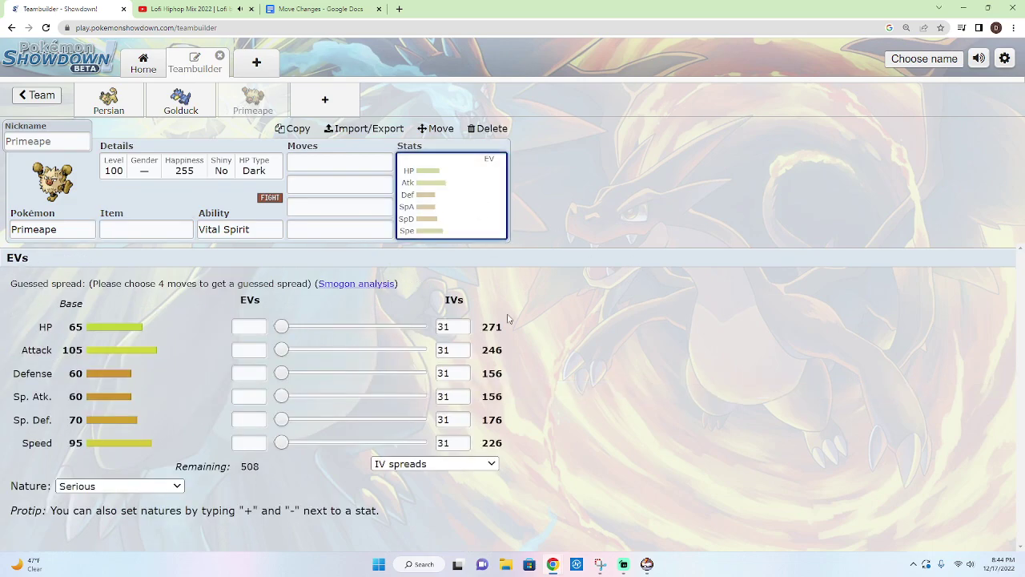
pyautogui.click(646, 564)
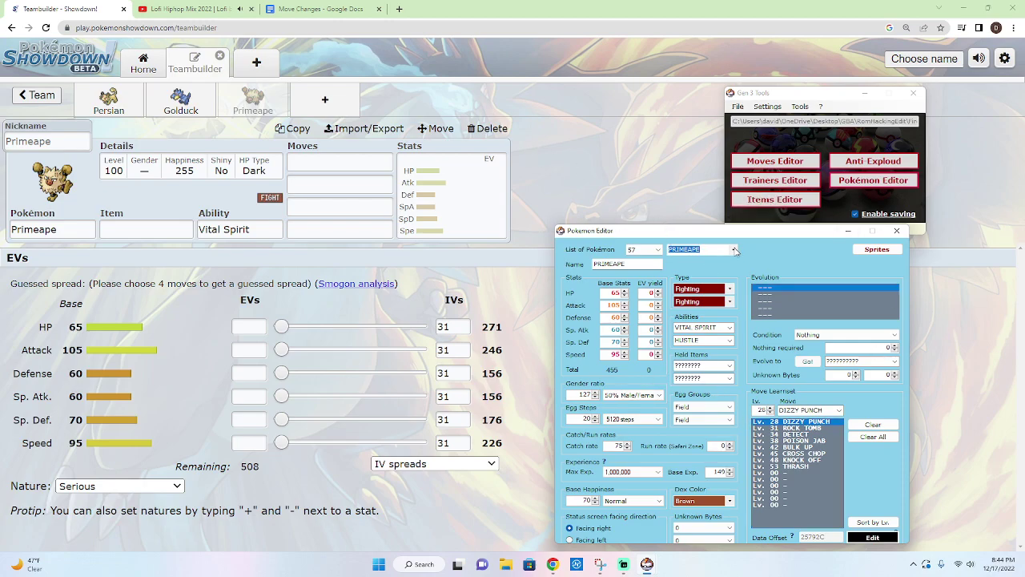
# Step: Load GROWLITHE (entry 58), the Fire type that evolves to Arcanine, in the editor
pyautogui.click(734, 250)
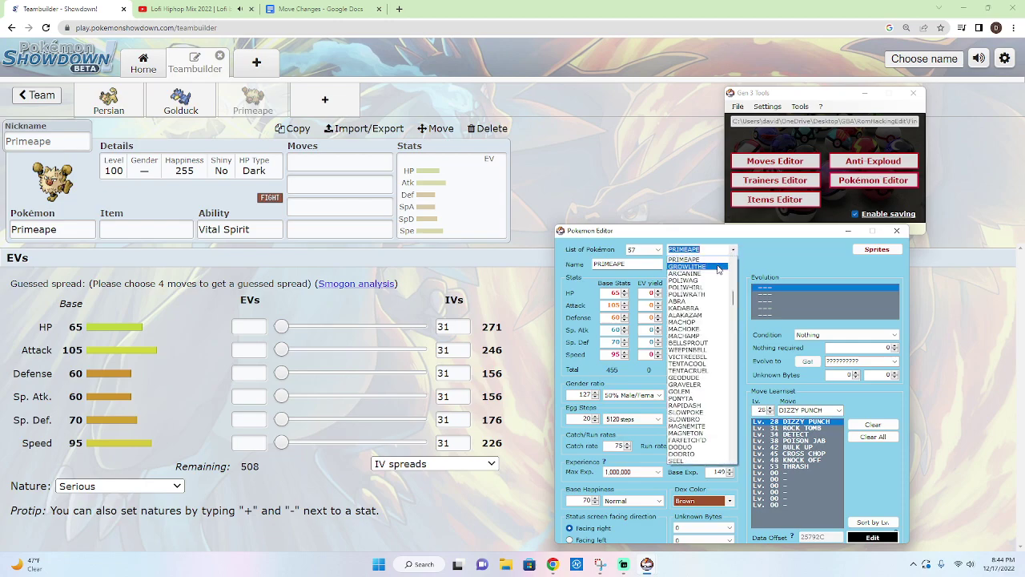
pyautogui.click(719, 267)
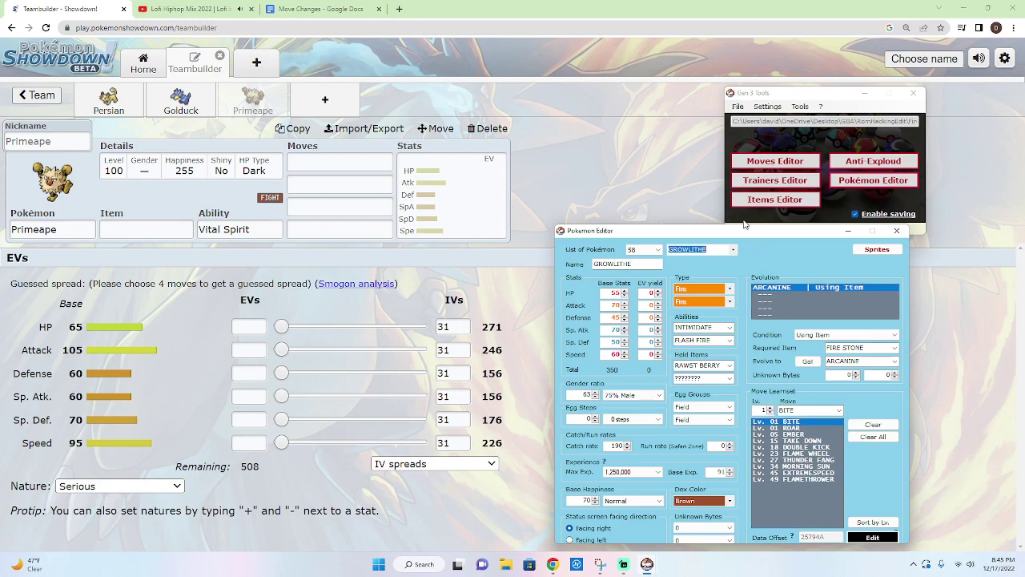
# Step: Load ARCANINE (entry 59, Fire/Electric) from the species list into the Pokémon Editor
pyautogui.click(732, 250)
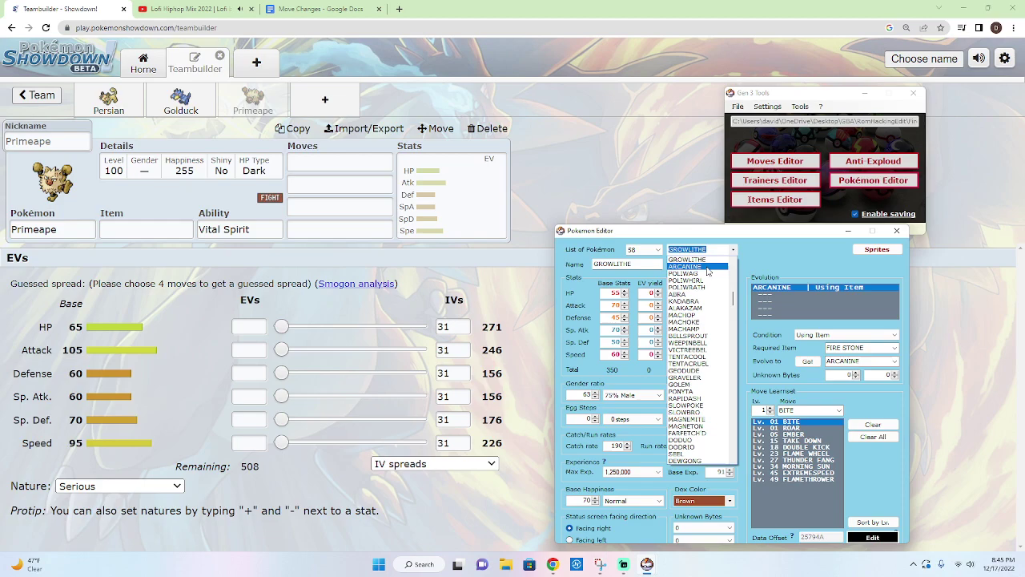
pyautogui.click(707, 268)
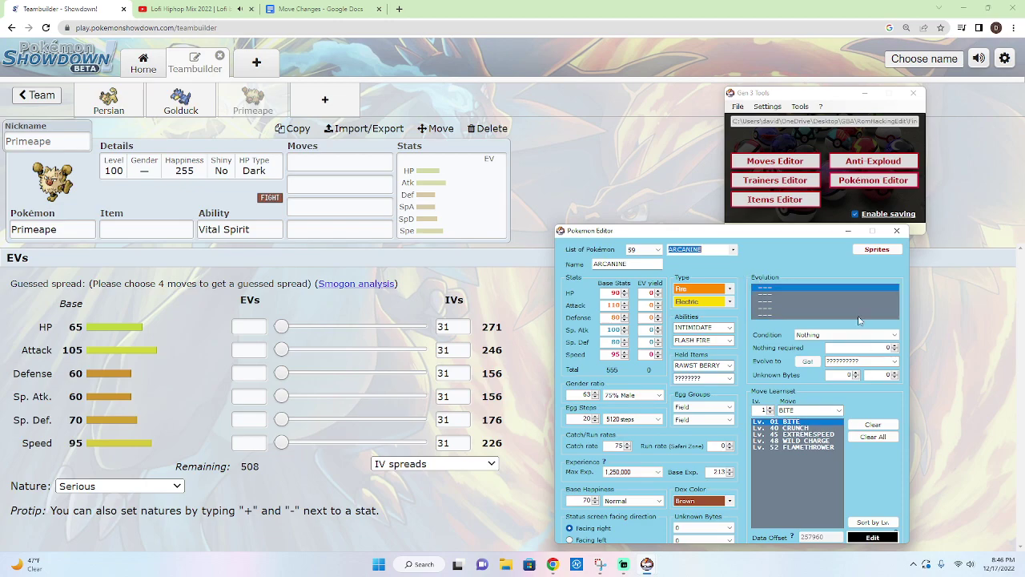
# Step: Add Arcanine to a new team slot via 'arca' and set it to Shiny
pyautogui.click(344, 105)
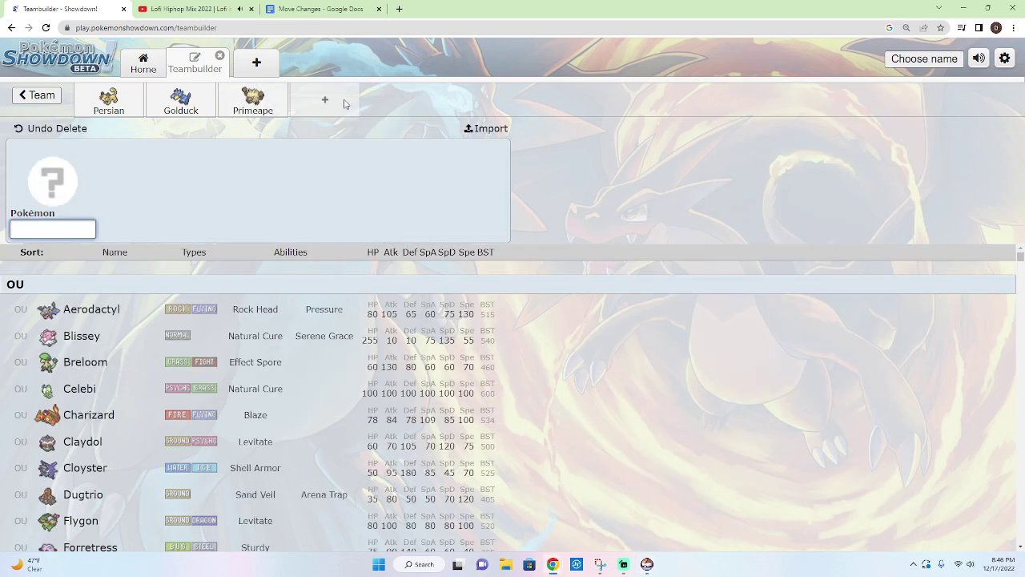
pyautogui.write('arca')
pyautogui.press('Return')
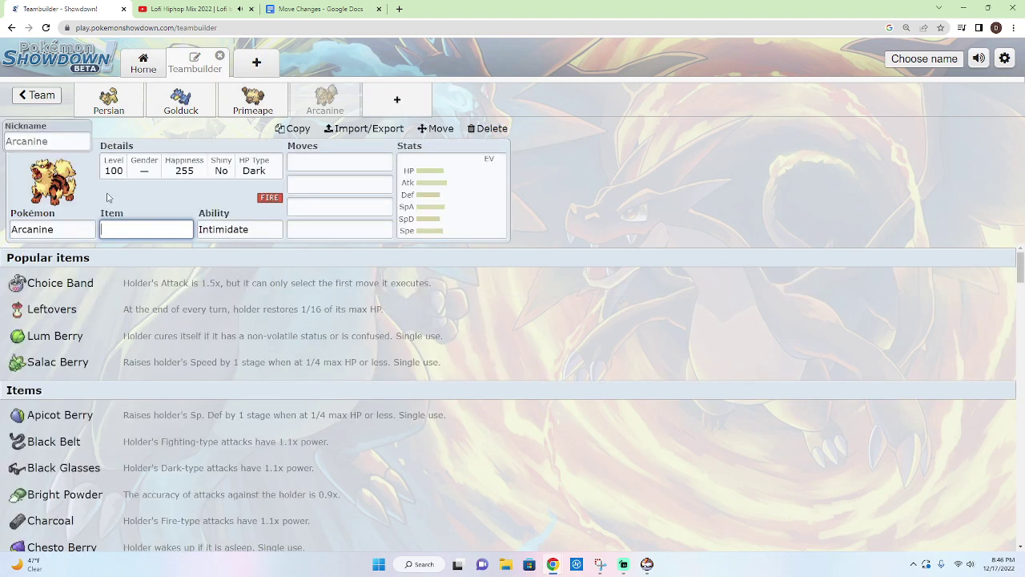
pyautogui.click(142, 171)
pyautogui.click(97, 327)
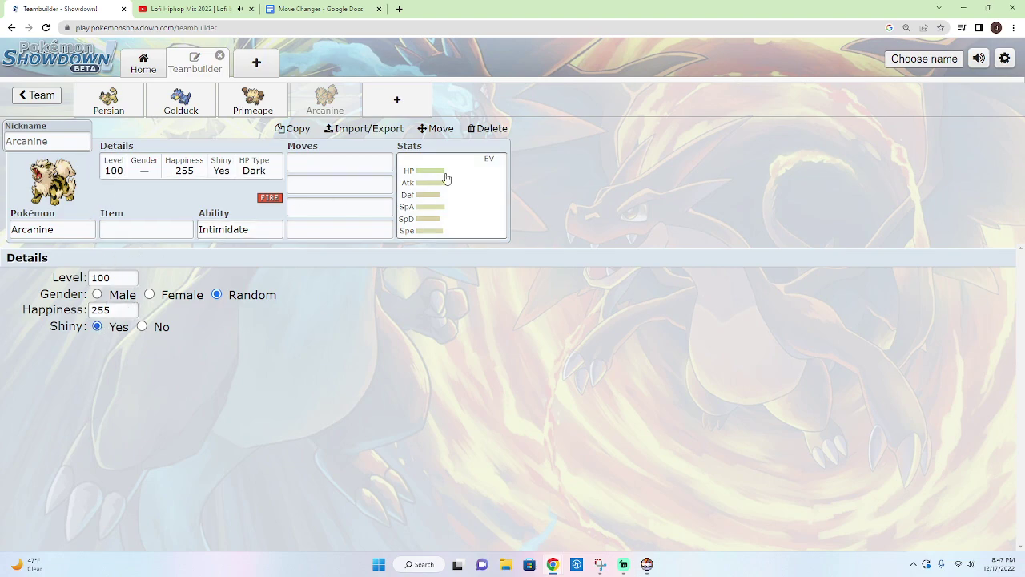
# Step: Review Arcanine's EV/IV stats and Primeape's set, then bring Gen 3 Tools back in front
pyautogui.click(403, 200)
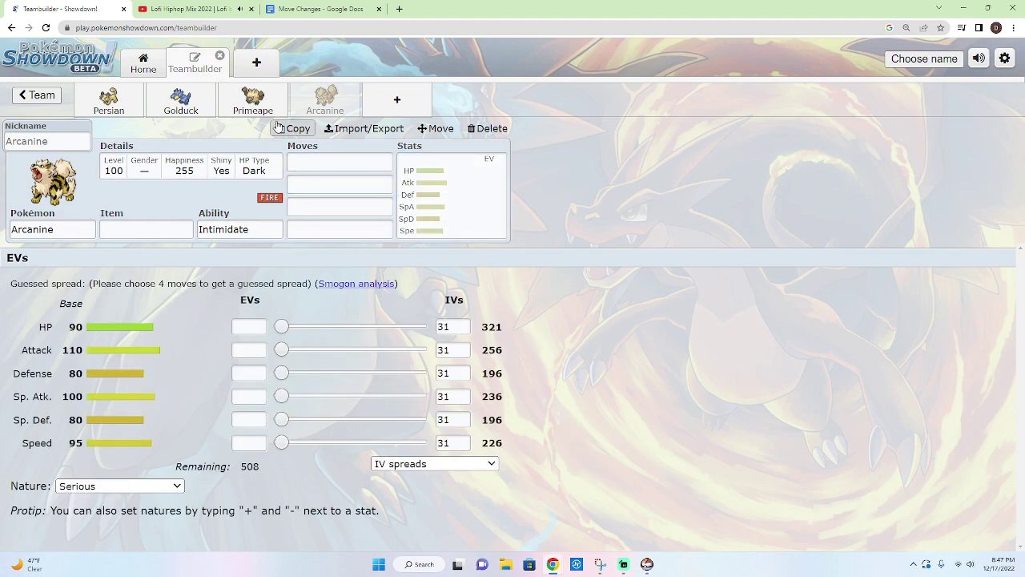
pyautogui.click(255, 100)
pyautogui.click(315, 106)
pyautogui.click(641, 537)
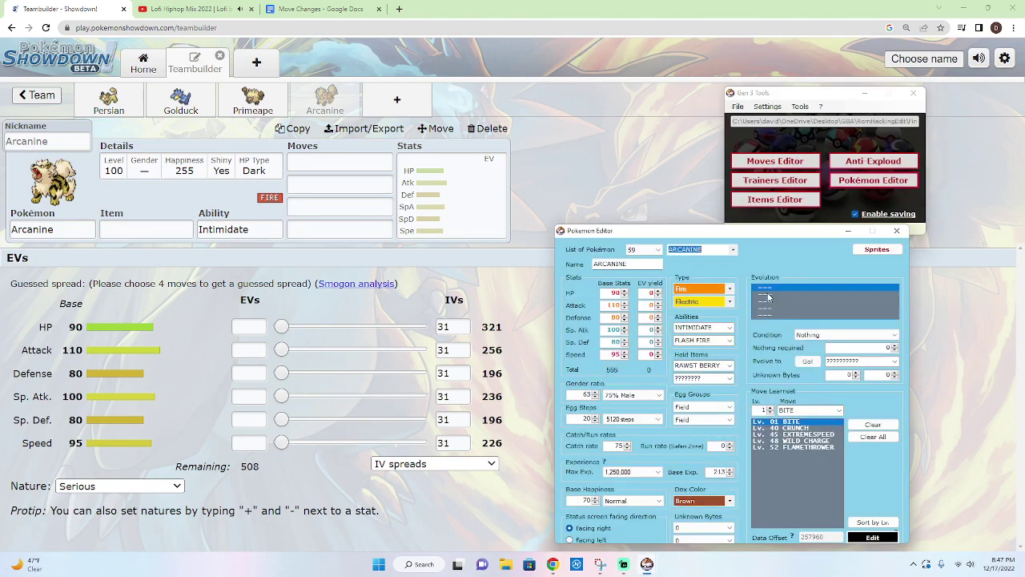
# Step: Load POLIWAG, then POLIWHIRL (entry 61, Water type), into the Pokémon Editor
pyautogui.click(733, 250)
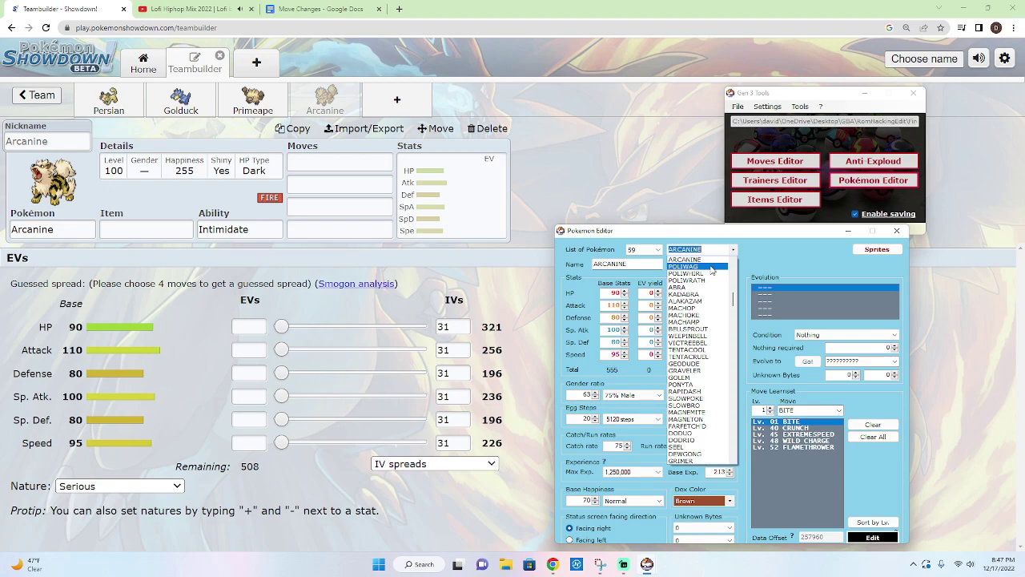
pyautogui.click(712, 268)
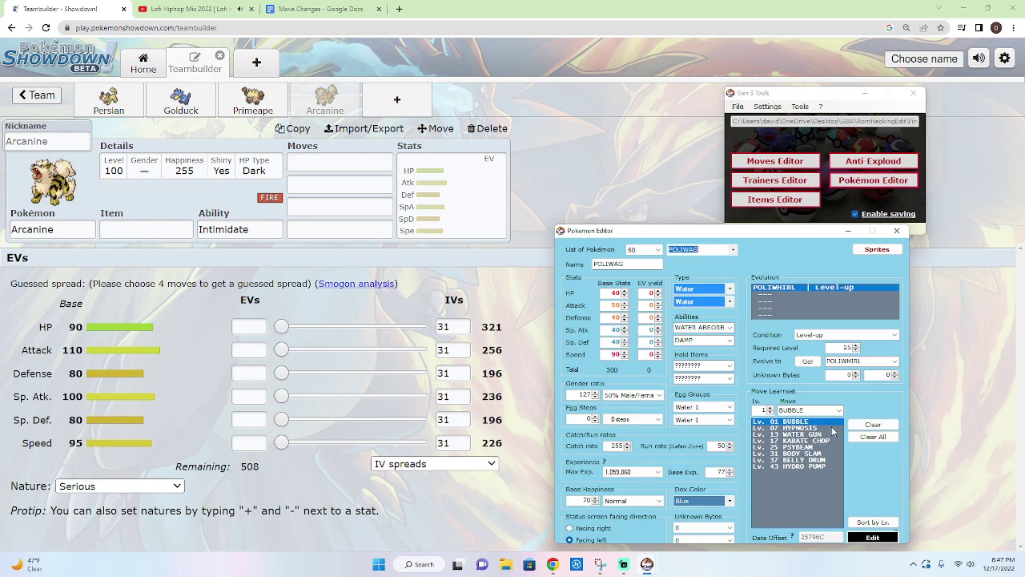
pyautogui.click(734, 250)
pyautogui.click(709, 271)
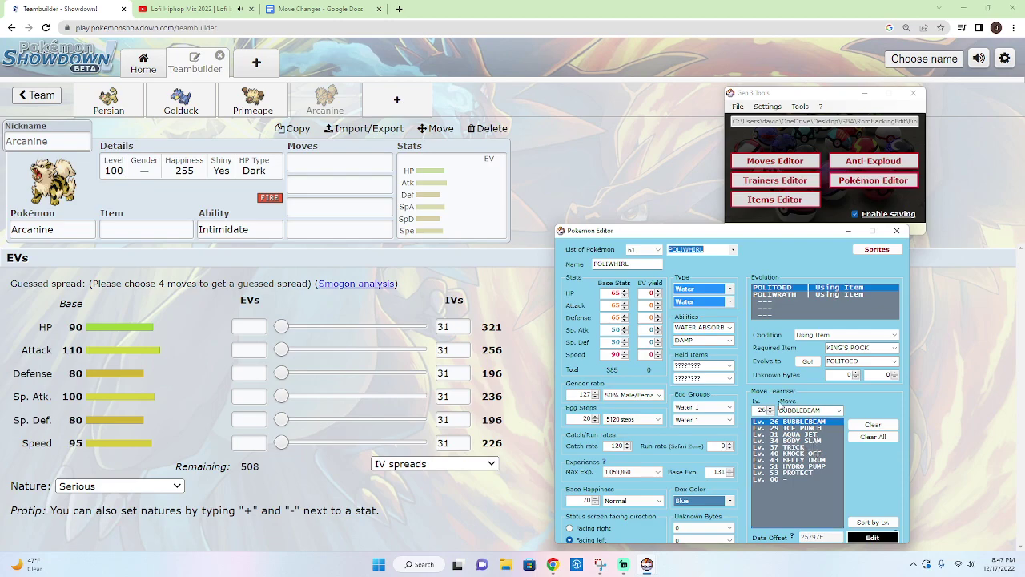
# Step: Load POLIWRATH (entry 62, Water/Fighting) into the editor, then reopen the species list
pyautogui.click(733, 250)
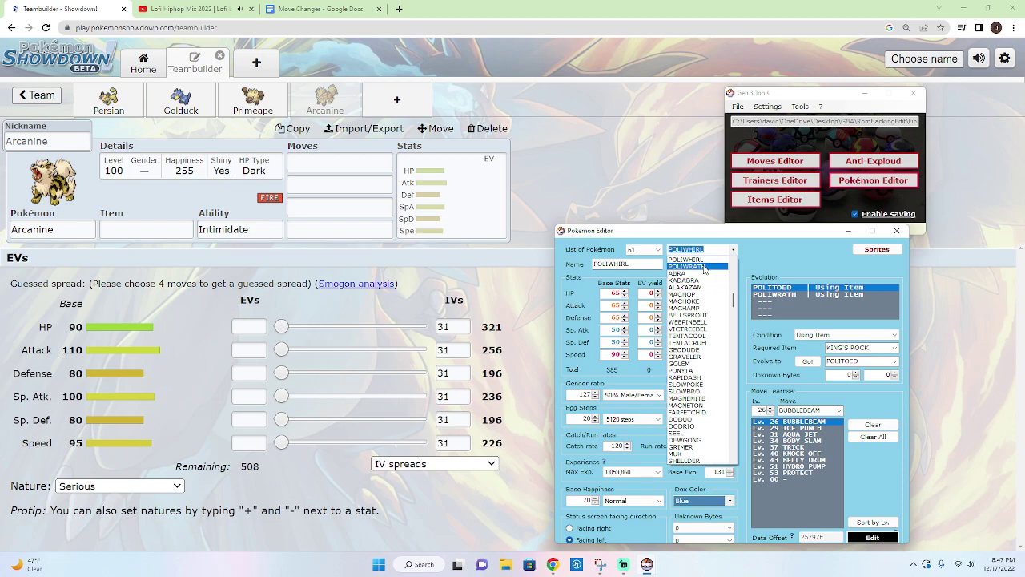
pyautogui.click(704, 268)
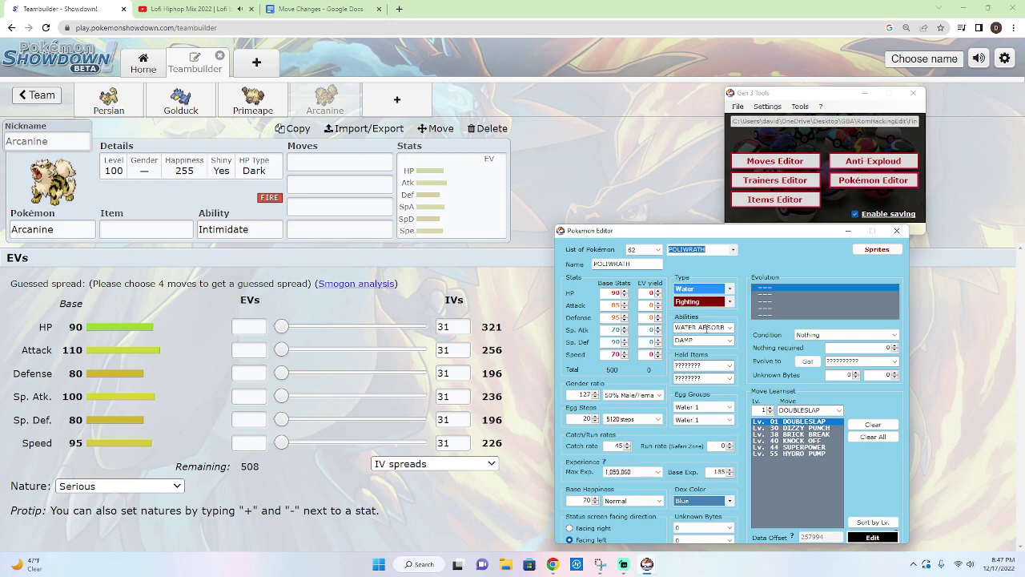
pyautogui.click(733, 251)
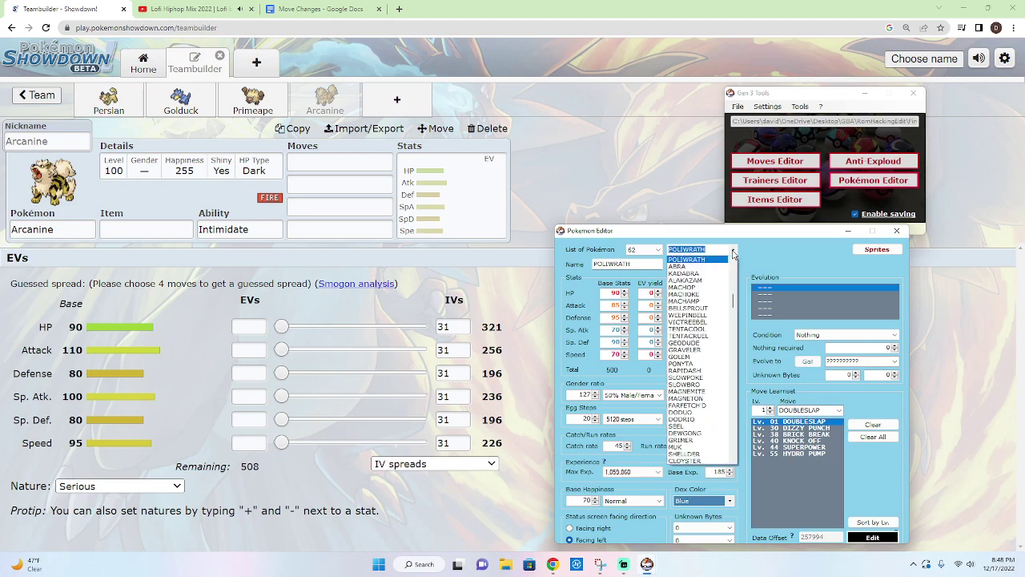
# Step: Type 'po' in the species name box to select POLITOED (entry 186)
pyautogui.write('poliTOED')
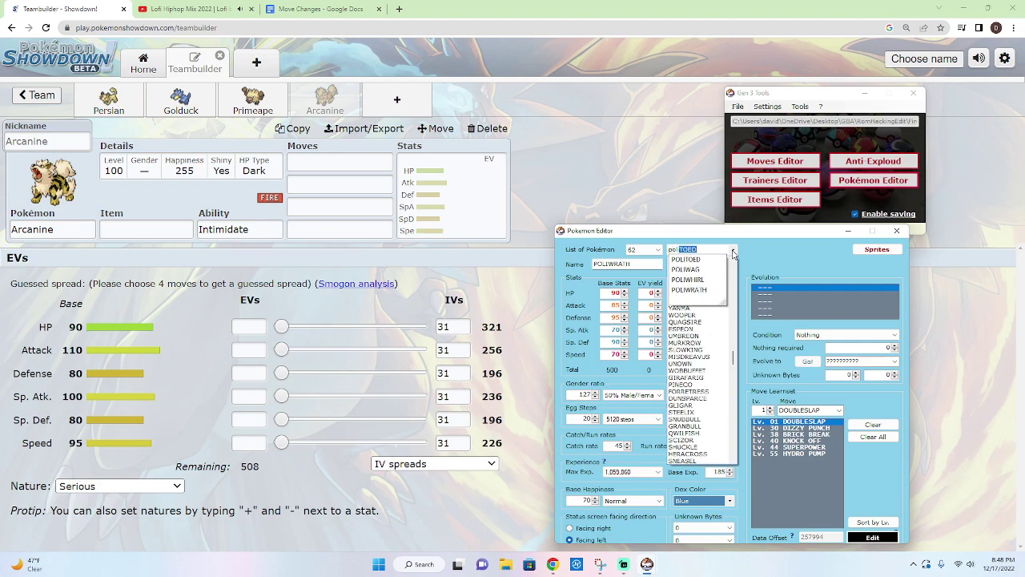
pyautogui.press('Return')
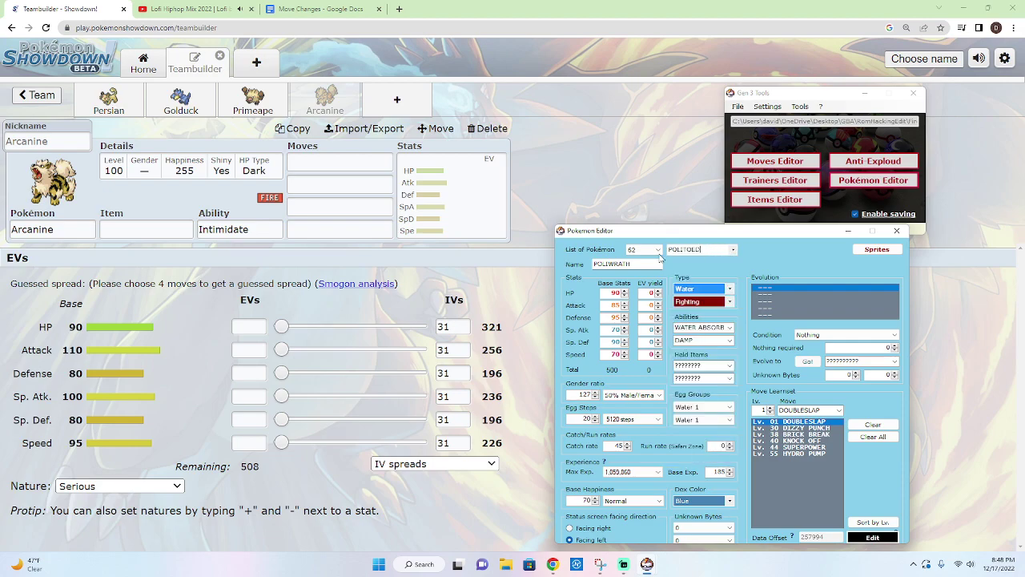